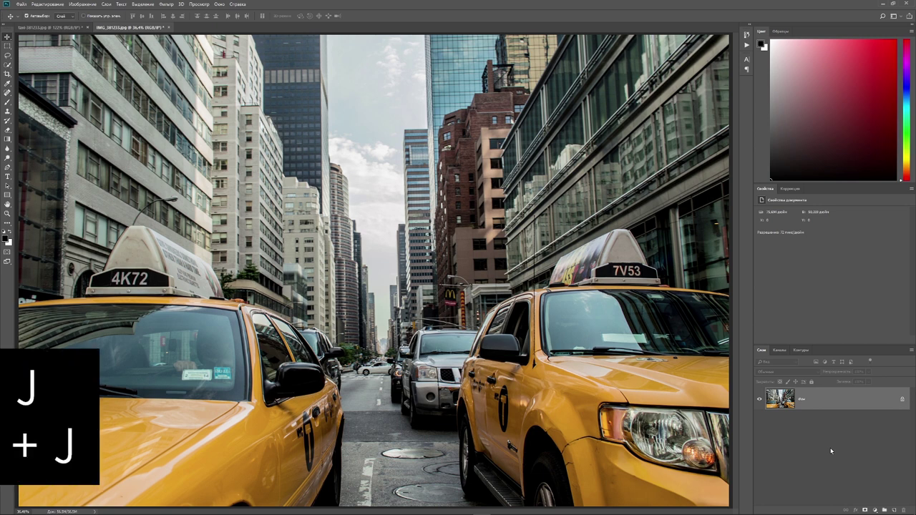
Duplicate the photo layer and open the copy in the Camera Raw Filter
{"action": "key", "text": "ctrl+j"}
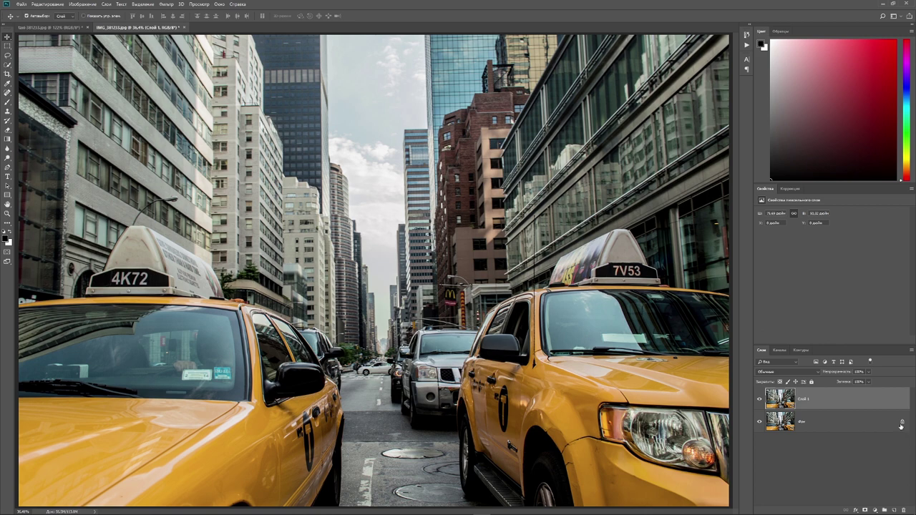
{"action": "left_click", "coordinate": [166, 4]}
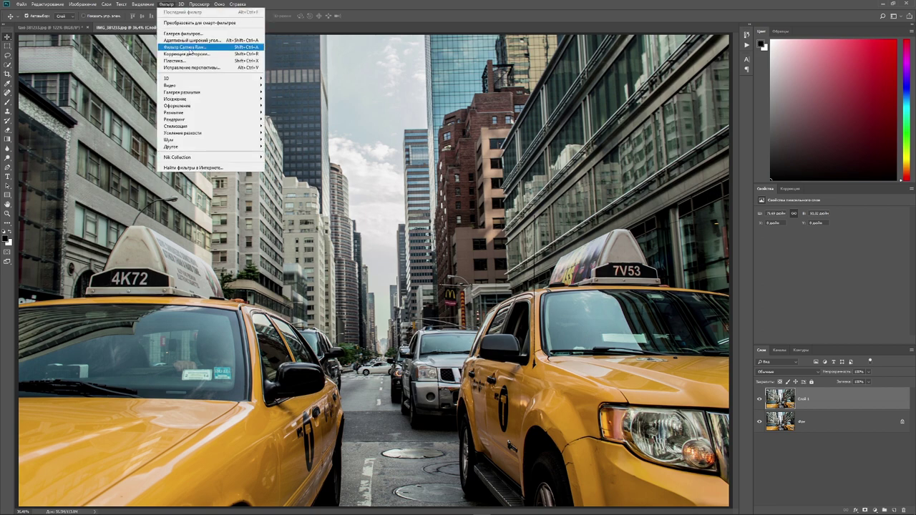
{"action": "left_click", "coordinate": [188, 47]}
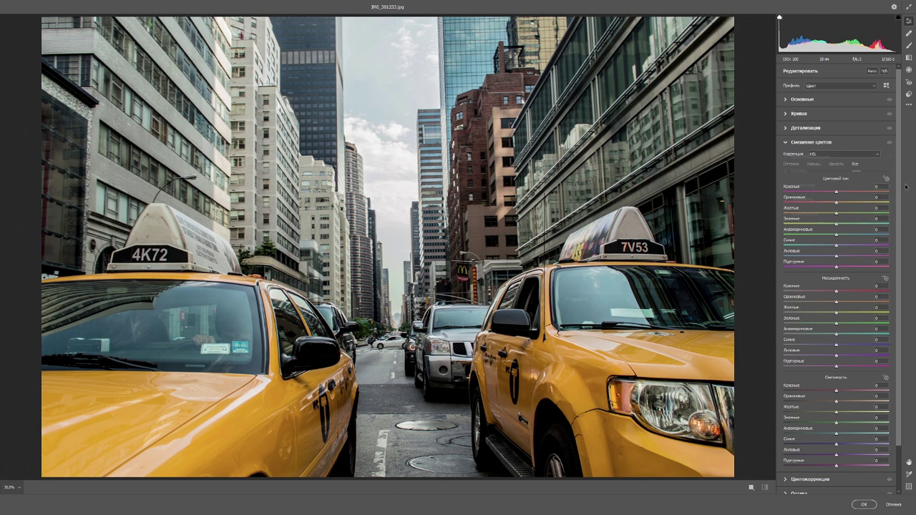
Apply Auto Upright perspective correction from Camera Raw's Geometry settings
{"action": "left_click", "coordinate": [787, 143]}
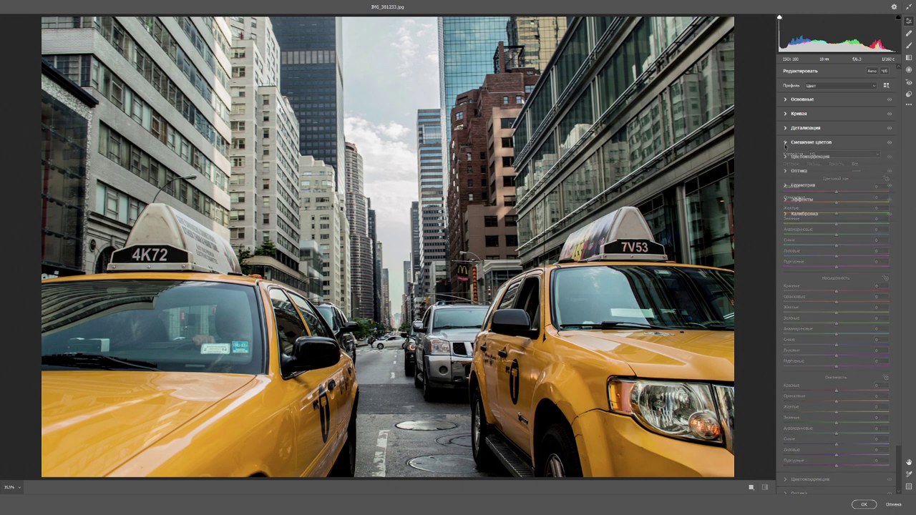
{"action": "left_click", "coordinate": [786, 186]}
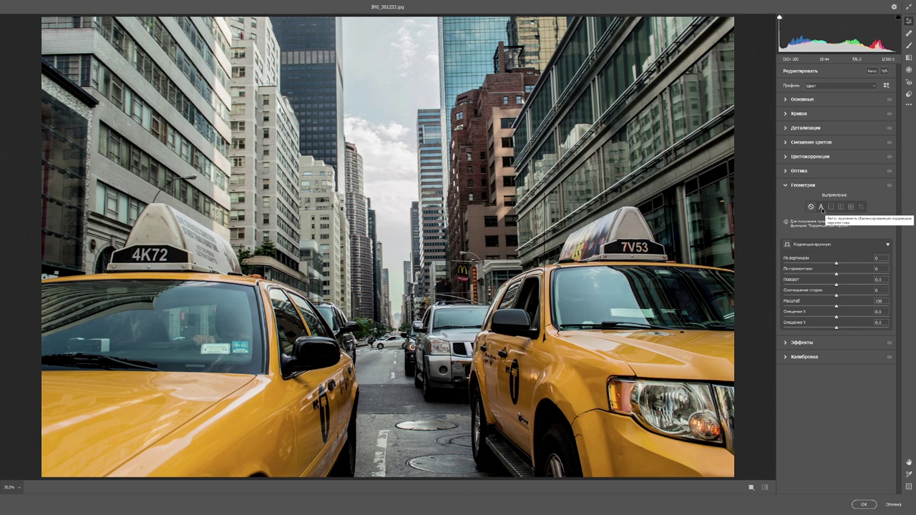
{"action": "left_click", "coordinate": [822, 208]}
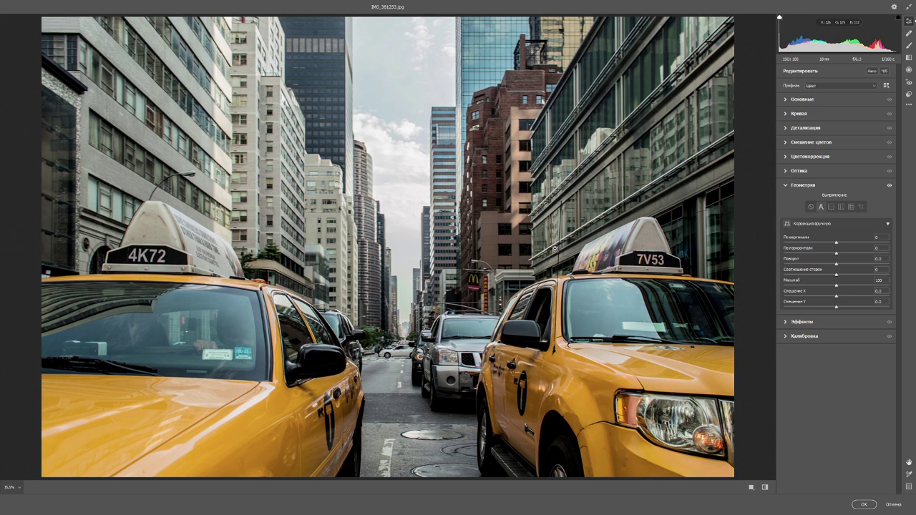
Apply the saved user preset Тест and compare it with the original
{"action": "left_click", "coordinate": [787, 186]}
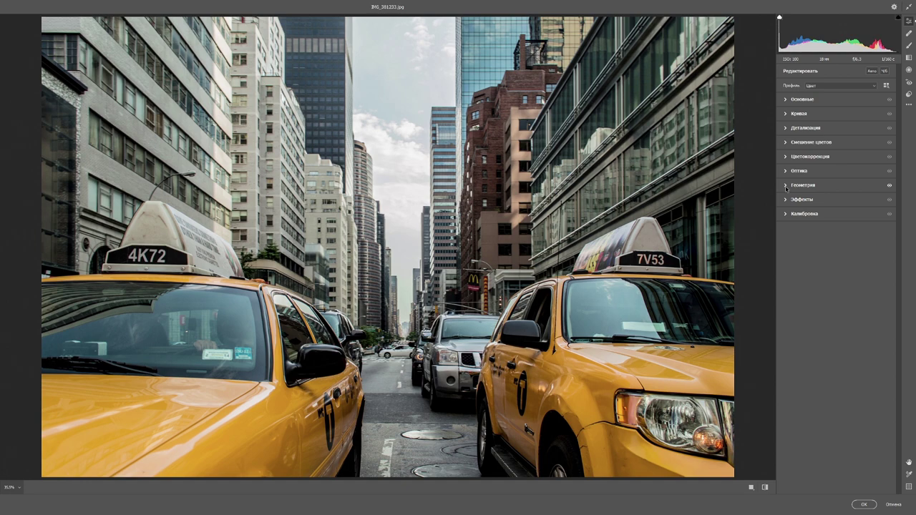
{"action": "left_click", "coordinate": [909, 93]}
{"action": "left_click", "coordinate": [781, 185]}
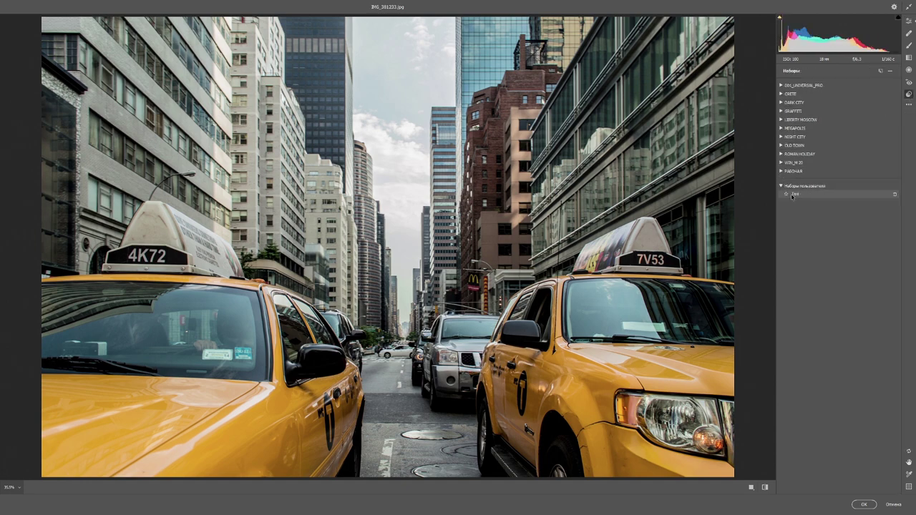
{"action": "left_click", "coordinate": [792, 194]}
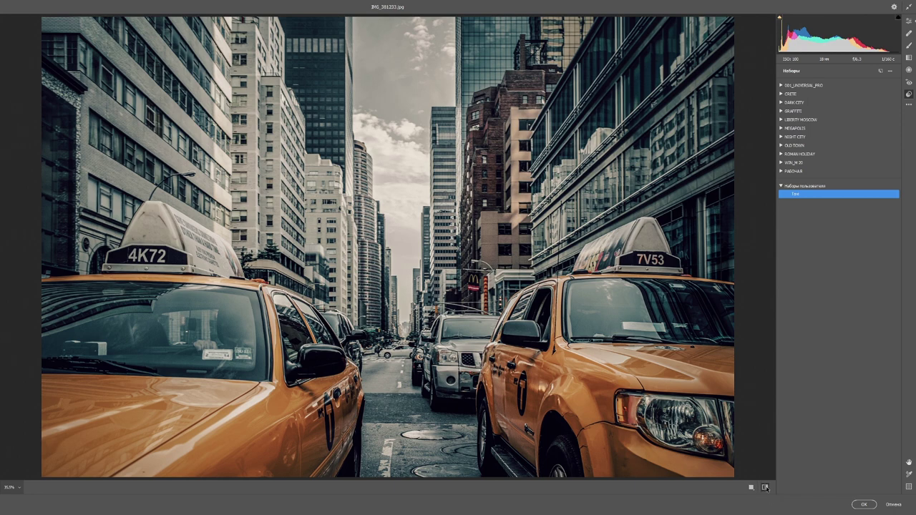
{"action": "left_click", "coordinate": [766, 488]}
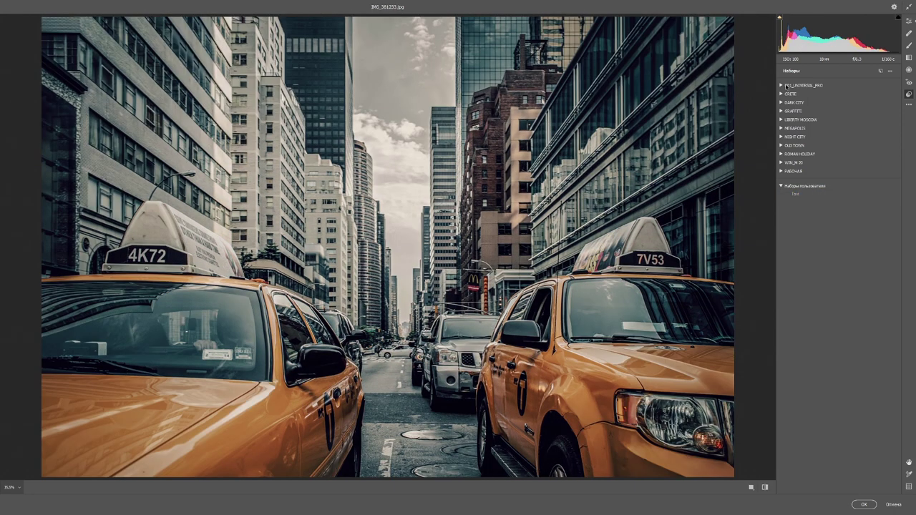
Nudge Exposure up slightly in the Basic tone settings
{"action": "left_click", "coordinate": [910, 22]}
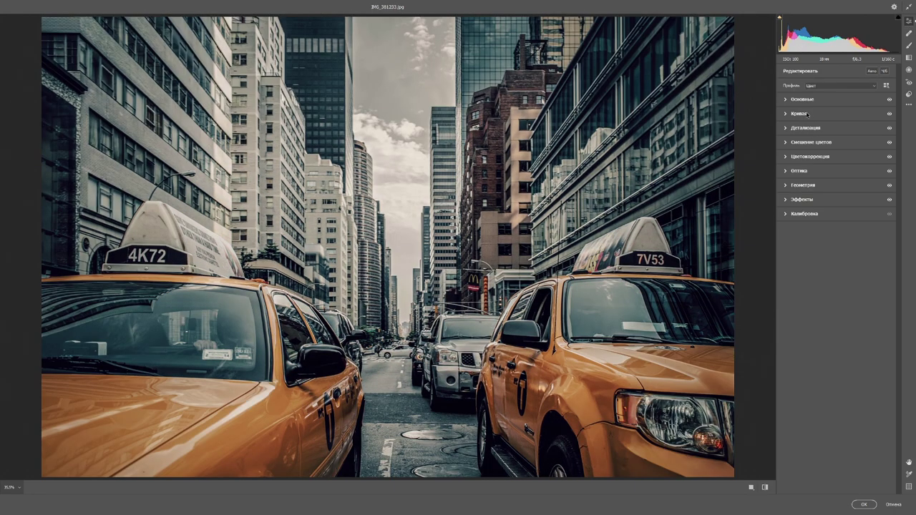
{"action": "left_click", "coordinate": [786, 99]}
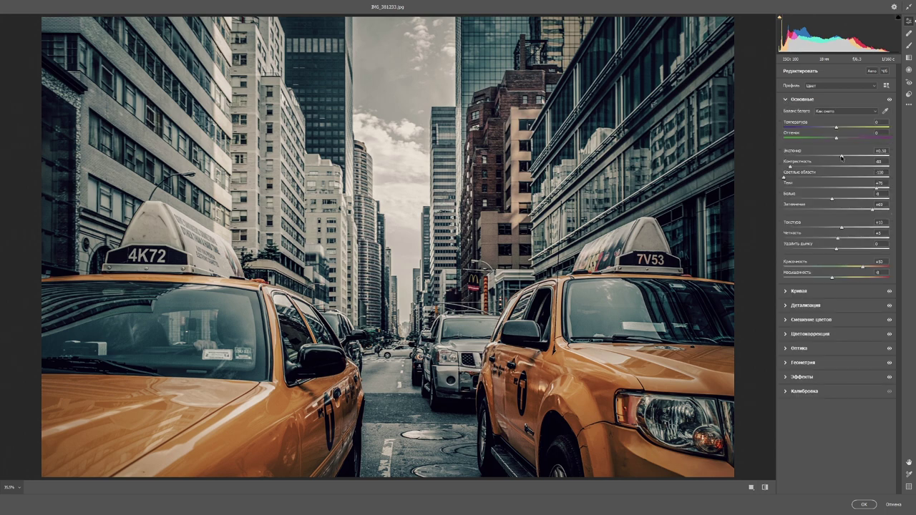
{"action": "left_click_drag", "start_coordinate": [842, 157], "coordinate": [846, 157]}
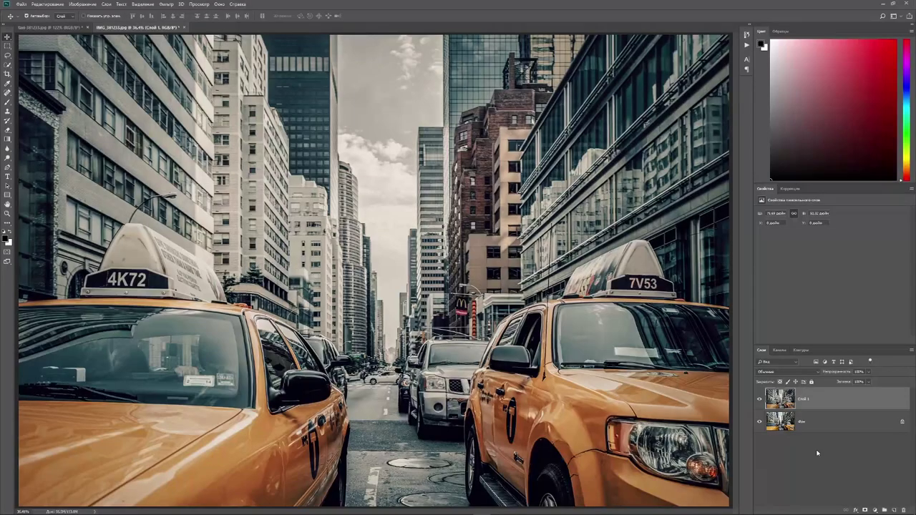
Duplicate the toned layer and apply Motion Blur at angle 90, distance 2000 pixels
{"action": "key", "text": "ctrl+j"}
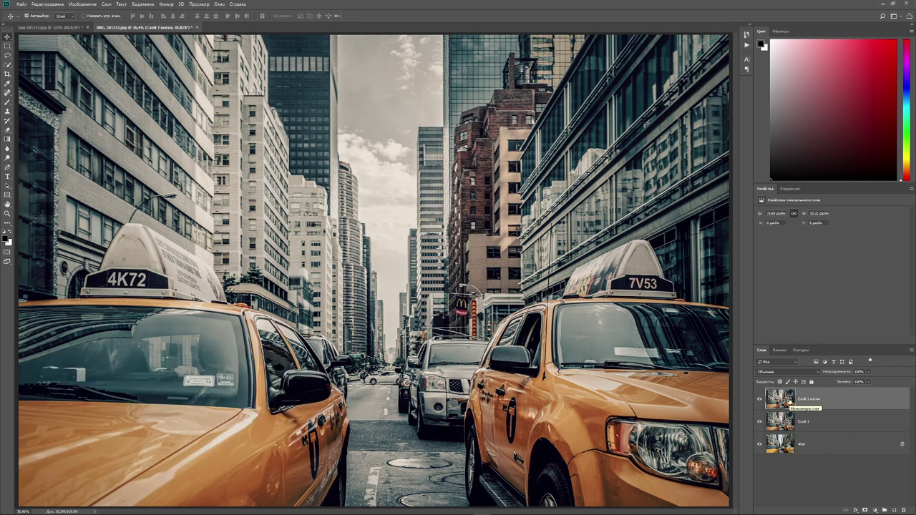
{"action": "left_click", "coordinate": [166, 5]}
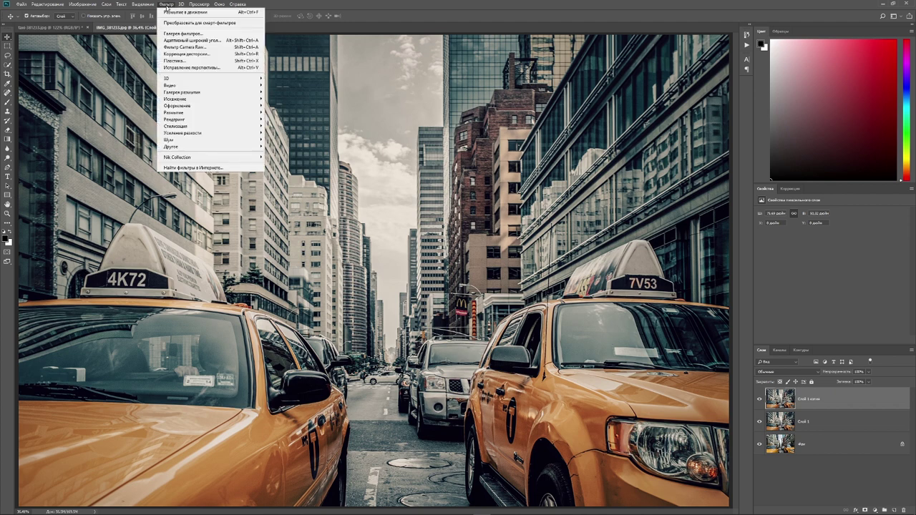
{"action": "mouse_move", "coordinate": [208, 113]}
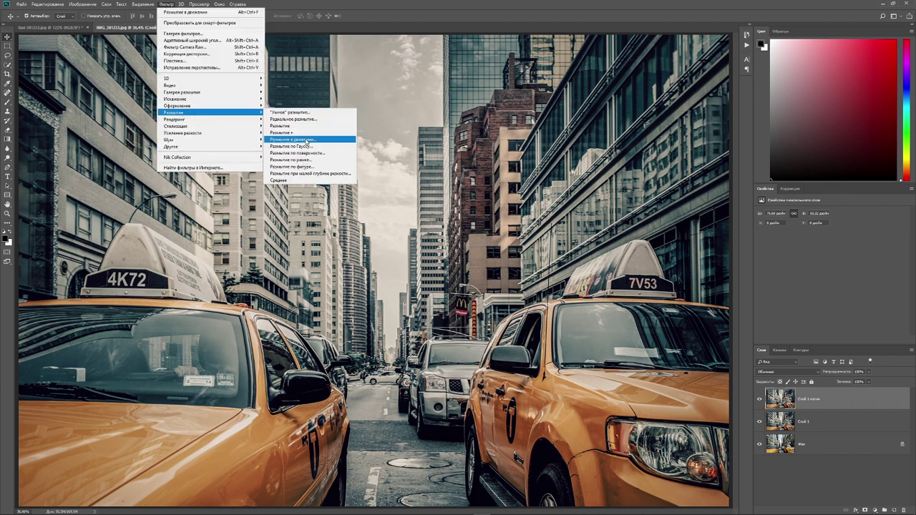
{"action": "left_click", "coordinate": [293, 139]}
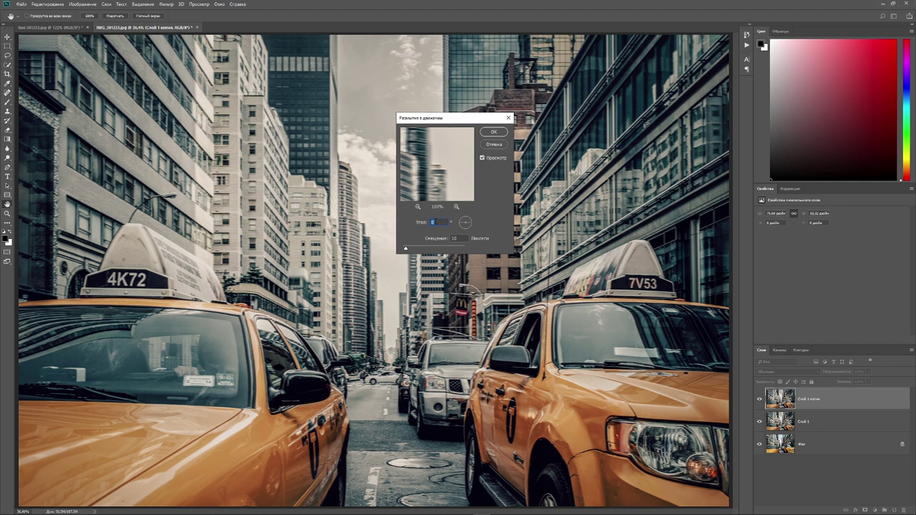
{"action": "type", "text": "90"}
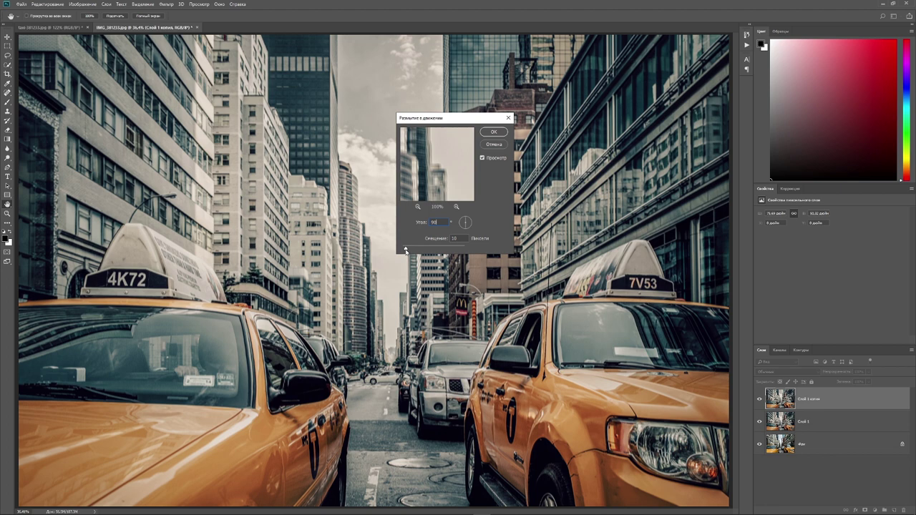
{"action": "left_click_drag", "start_coordinate": [406, 251], "coordinate": [490, 254]}
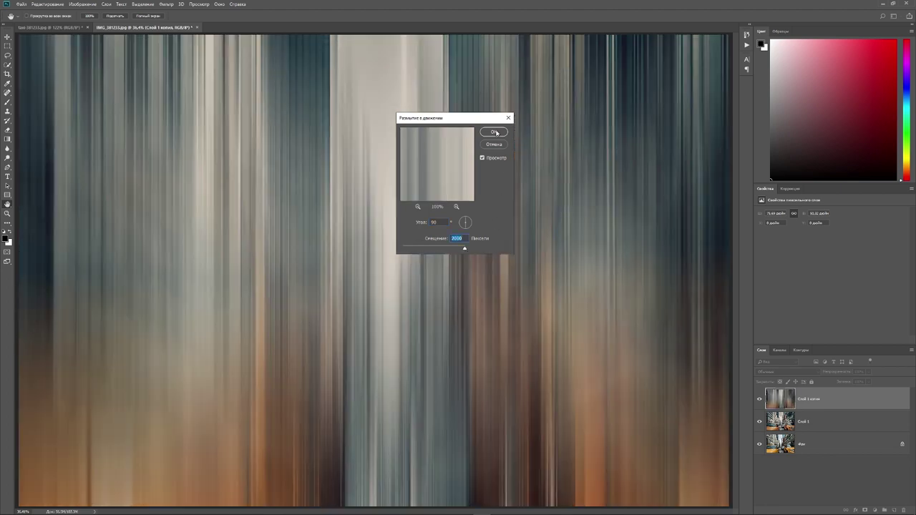
{"action": "left_click", "coordinate": [495, 132]}
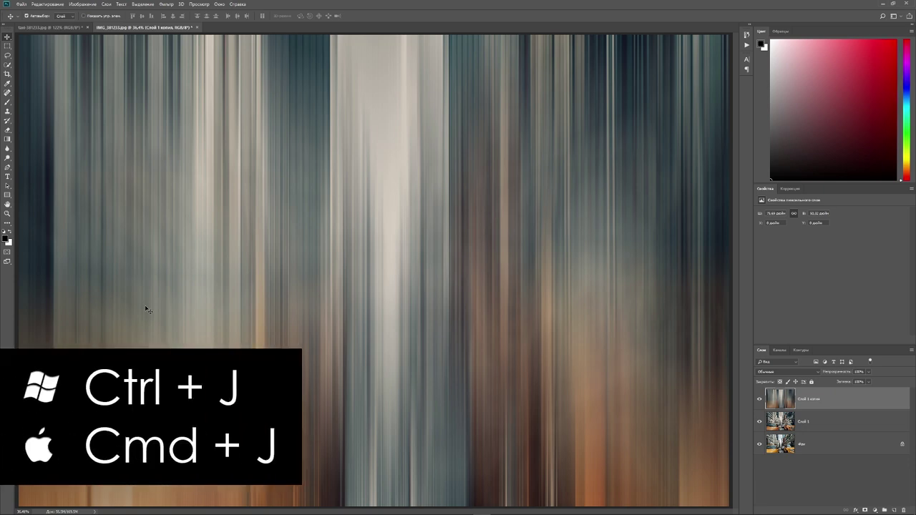
Duplicate the blurred layer, reapply the last Motion Blur, and set opacity to 69%
{"action": "key", "text": "ctrl+j"}
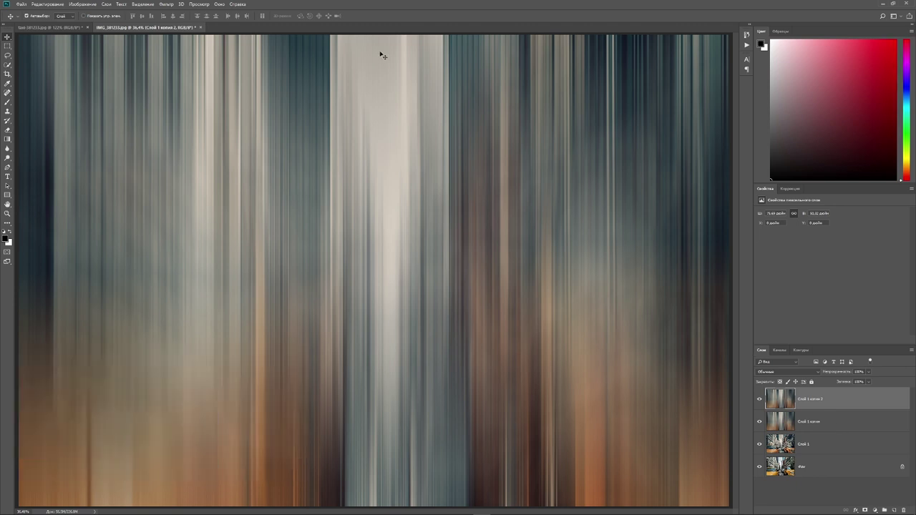
{"action": "left_click", "coordinate": [167, 4]}
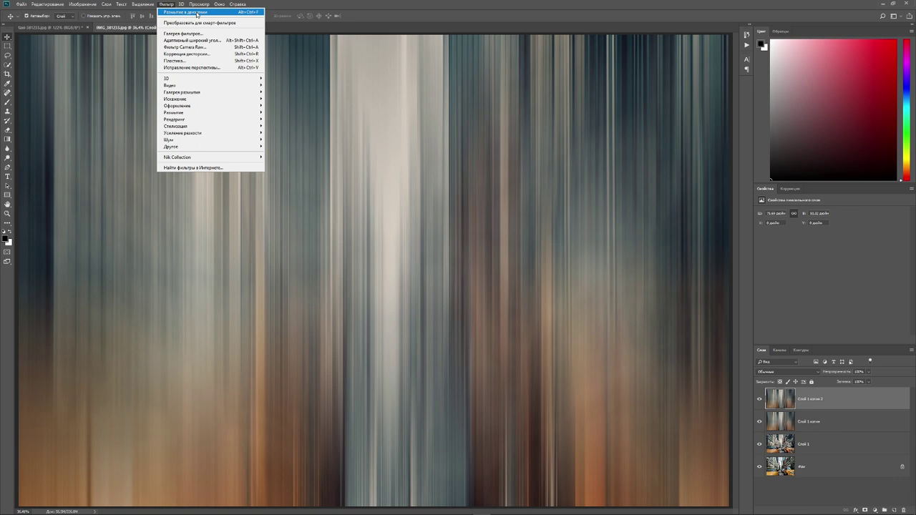
{"action": "left_click", "coordinate": [197, 14]}
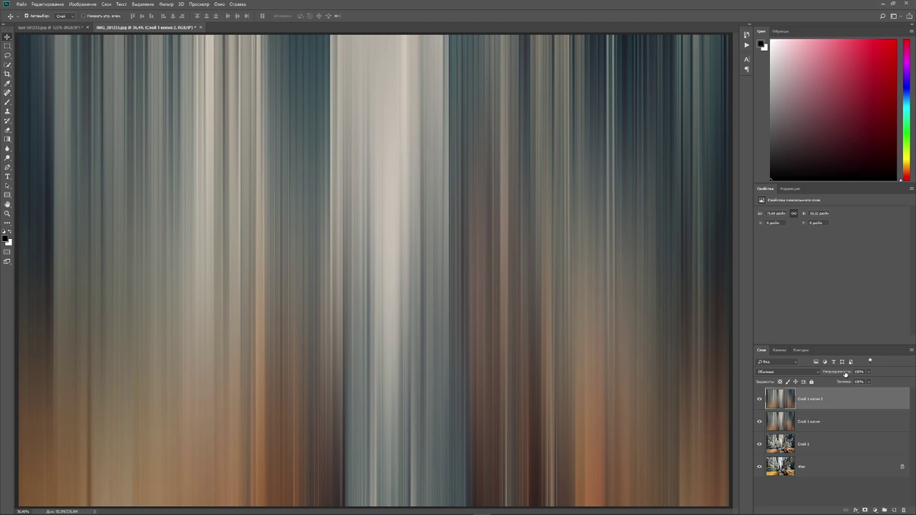
{"action": "mouse_move", "coordinate": [845, 372]}
{"action": "left_mouse_down"}
{"action": "mouse_move", "coordinate": [833, 372]}
{"action": "mouse_move", "coordinate": [859, 372]}
{"action": "left_mouse_up"}
Select both streaked copy layers and merge them with Merge Layers
{"action": "left_click", "coordinate": [845, 426], "text": "shift"}
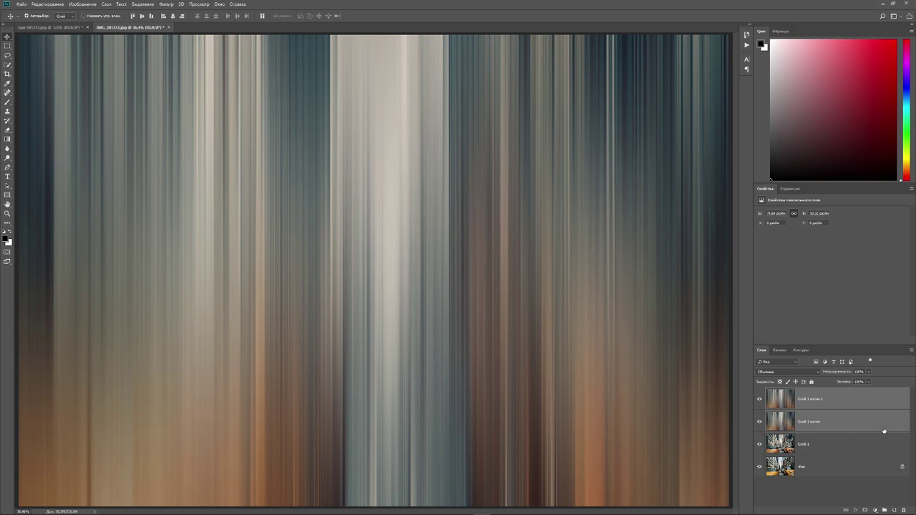
{"action": "right_click", "coordinate": [846, 406]}
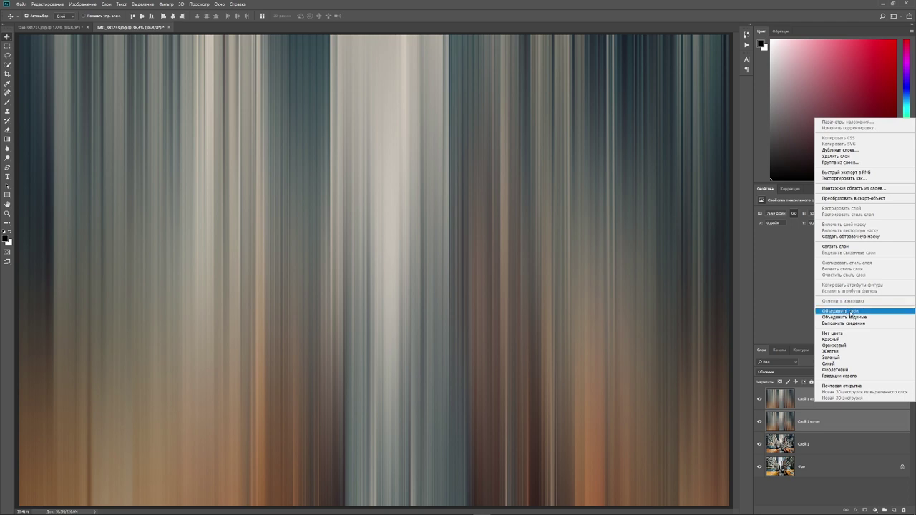
{"action": "left_click", "coordinate": [850, 312]}
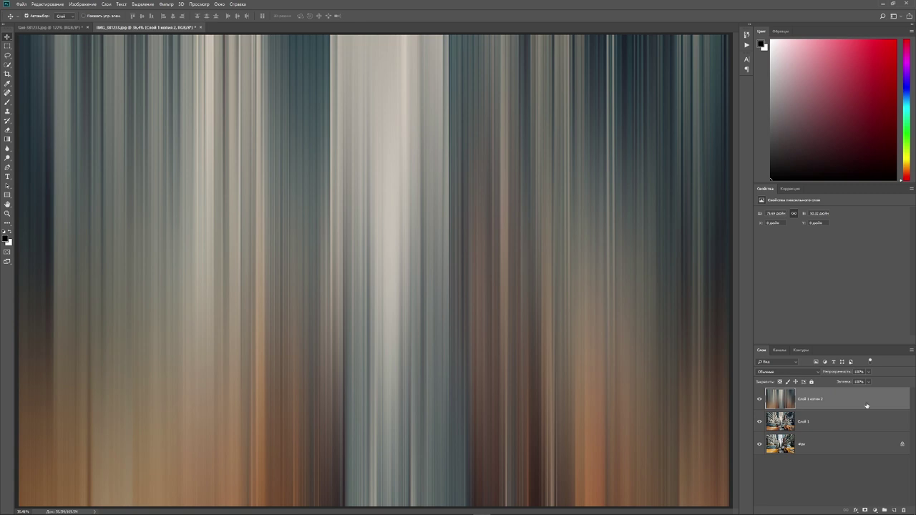
Add a white layer mask and set up a black brush at 100% opacity, about 112 px
{"action": "left_click", "coordinate": [865, 511]}
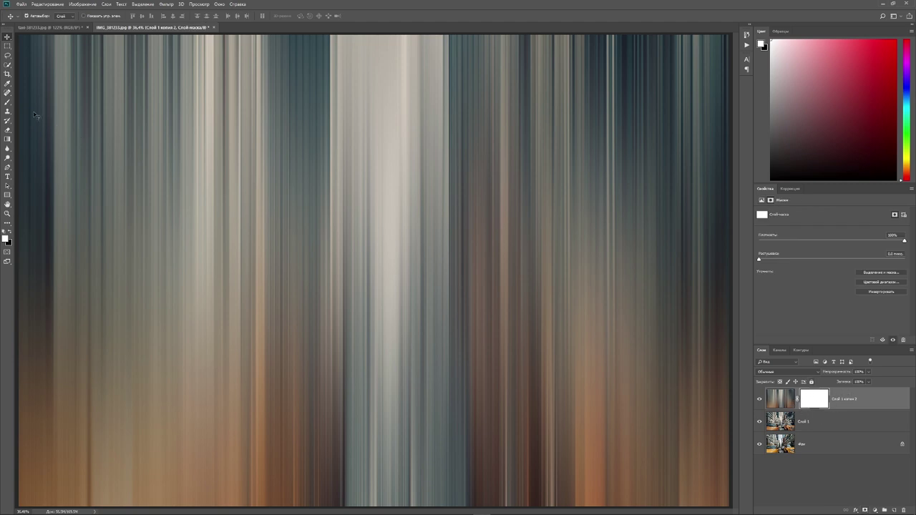
{"action": "left_click", "coordinate": [7, 103]}
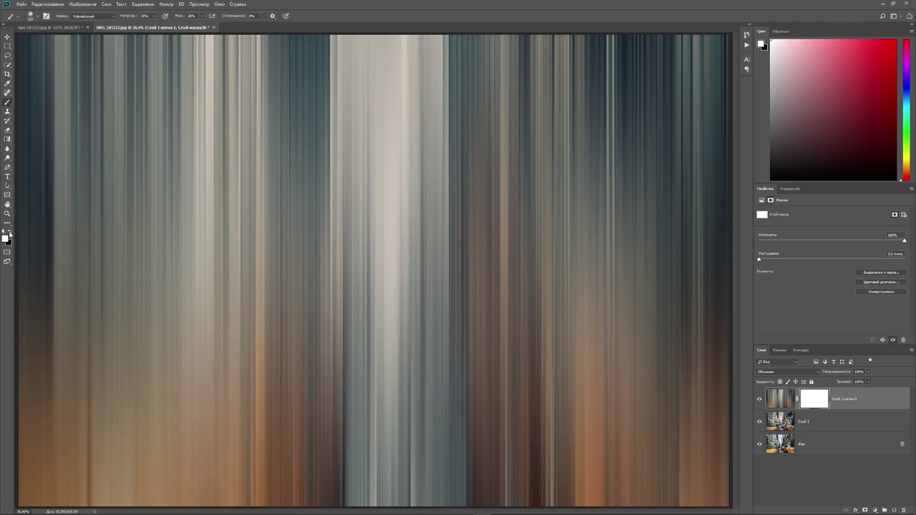
{"action": "left_click", "coordinate": [9, 233]}
{"action": "left_click", "coordinate": [38, 16]}
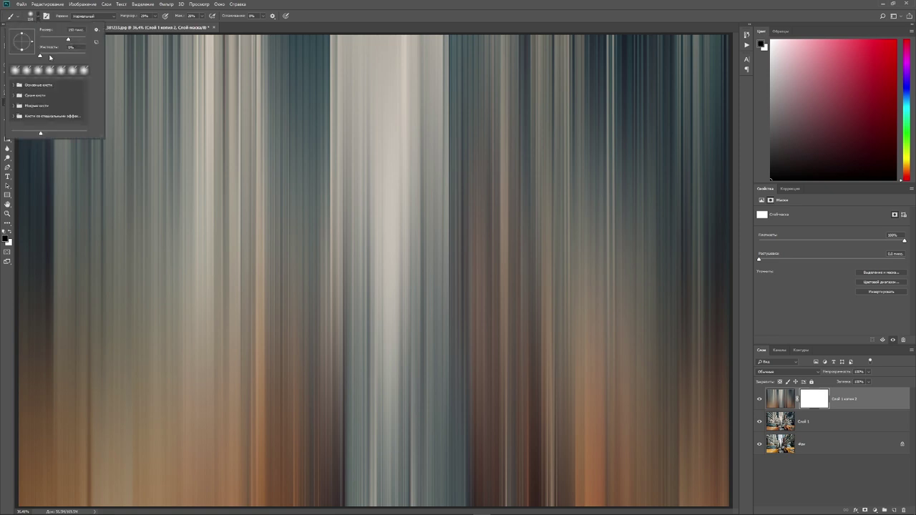
{"action": "left_click", "coordinate": [125, 18]}
{"action": "mouse_move", "coordinate": [125, 18]}
{"action": "left_mouse_down"}
{"action": "mouse_move", "coordinate": [182, 21]}
{"action": "mouse_move", "coordinate": [183, 33]}
{"action": "left_mouse_up"}
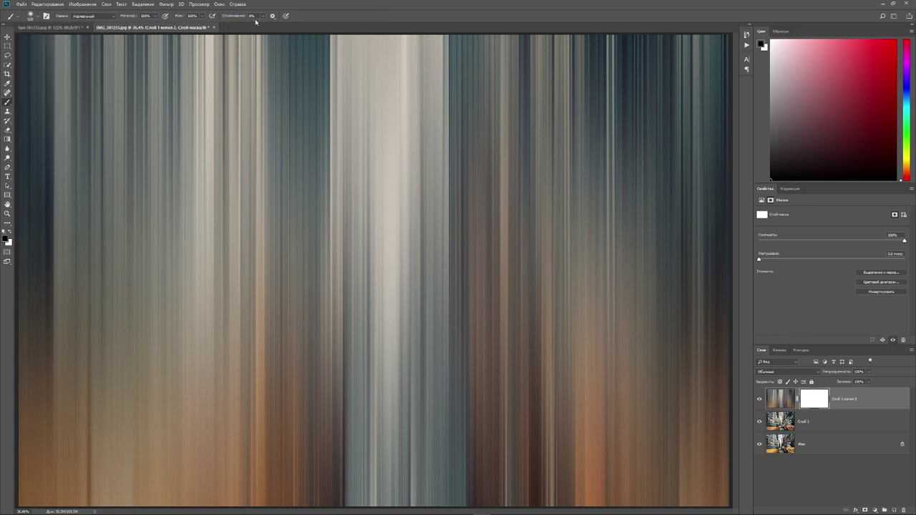
{"action": "key", "text": "bracketright"}
{"action": "key", "text": "bracketright"}
{"action": "key", "text": "bracketright"}
{"action": "key", "text": "bracketright"}
{"action": "key", "text": "bracketright"}
{"action": "key", "text": "bracketright"}
{"action": "key", "text": "bracketright"}
{"action": "key", "text": "bracketright"}
{"action": "key", "text": "bracketright"}
{"action": "key", "text": "bracketright"}
{"action": "key", "text": "bracketright"}
{"action": "key", "text": "bracketright"}
{"action": "key", "text": "bracketright"}
{"action": "key", "text": "bracketright"}
{"action": "key", "text": "bracketright"}
Paint black on the mask over the taxis, street, 7V53 roof sign and 4K72's left edge
{"action": "mouse_move", "coordinate": [705, 465]}
{"action": "left_mouse_down"}
{"action": "mouse_move", "coordinate": [313, 458]}
{"action": "mouse_move", "coordinate": [121, 437]}
{"action": "mouse_move", "coordinate": [146, 381]}
{"action": "mouse_move", "coordinate": [468, 430]}
{"action": "mouse_move", "coordinate": [628, 389]}
{"action": "mouse_move", "coordinate": [716, 352]}
{"action": "mouse_move", "coordinate": [592, 376]}
{"action": "mouse_move", "coordinate": [515, 336]}
{"action": "mouse_move", "coordinate": [78, 365]}
{"action": "mouse_move", "coordinate": [157, 272]}
{"action": "mouse_move", "coordinate": [237, 293]}
{"action": "left_mouse_up"}
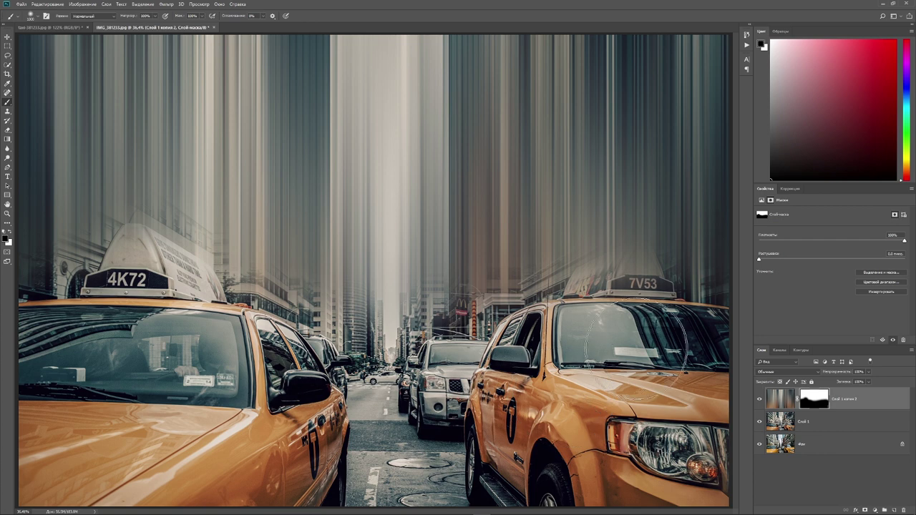
{"action": "mouse_move", "coordinate": [698, 329]}
{"action": "left_mouse_down"}
{"action": "mouse_move", "coordinate": [705, 286]}
{"action": "mouse_move", "coordinate": [666, 308]}
{"action": "mouse_move", "coordinate": [652, 294]}
{"action": "mouse_move", "coordinate": [636, 323]}
{"action": "left_mouse_up"}
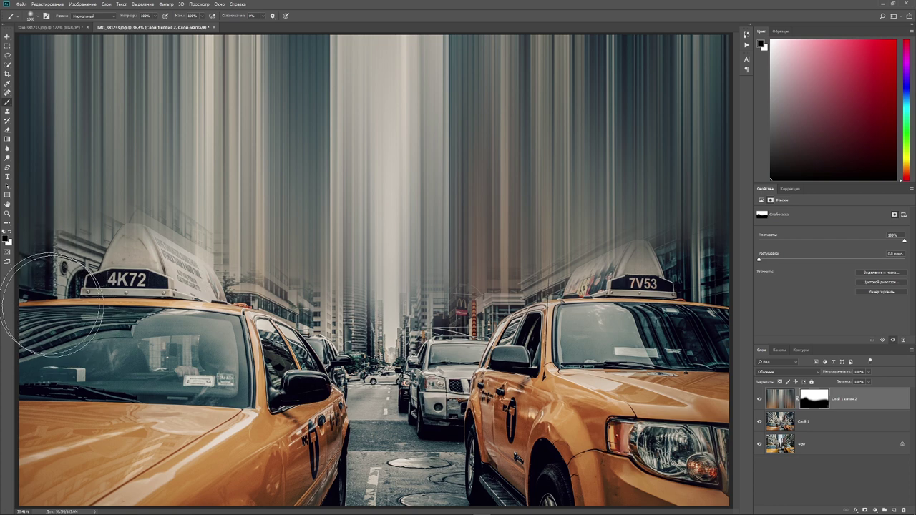
{"action": "left_click_drag", "start_coordinate": [58, 307], "coordinate": [50, 293]}
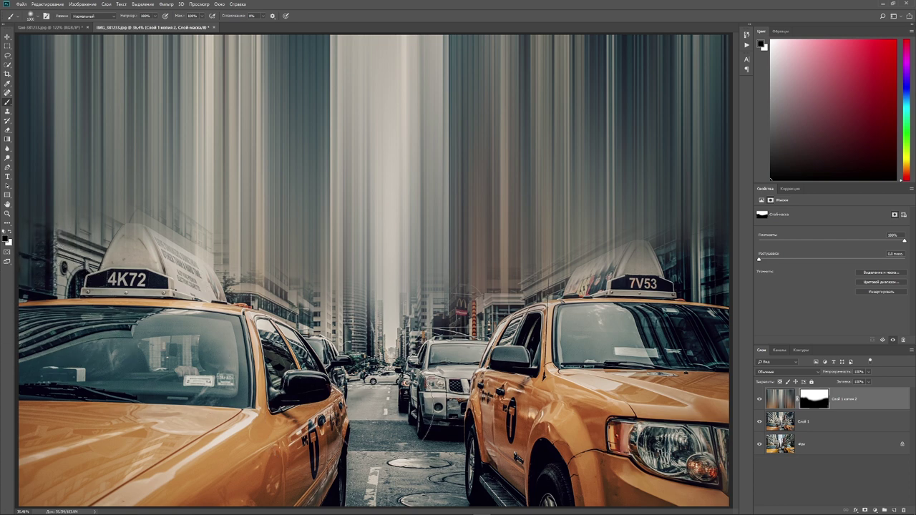
Set the brush opacity and flow to 30%
{"action": "left_click", "coordinate": [145, 16]}
{"action": "type", "text": "3"}
{"action": "type", "text": "0"}
{"action": "key", "text": "Tab"}
{"action": "type", "text": "3"}
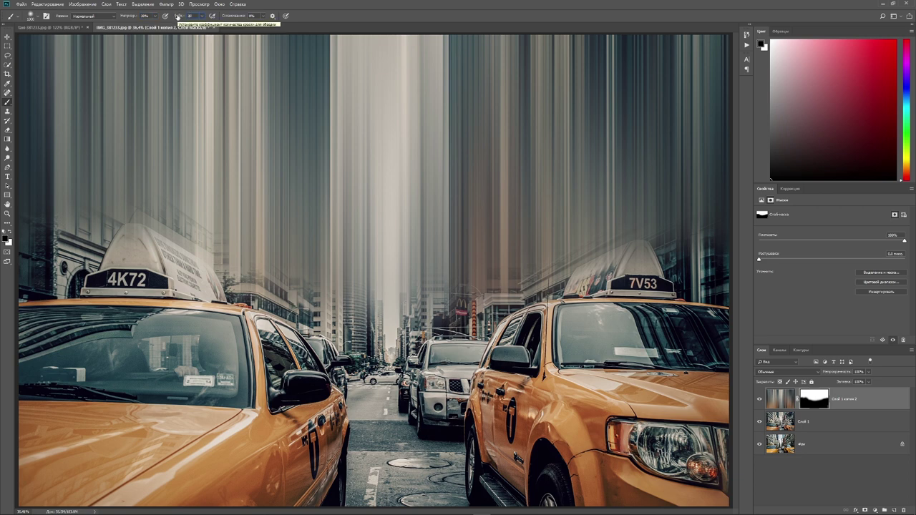
{"action": "key", "text": "Return"}
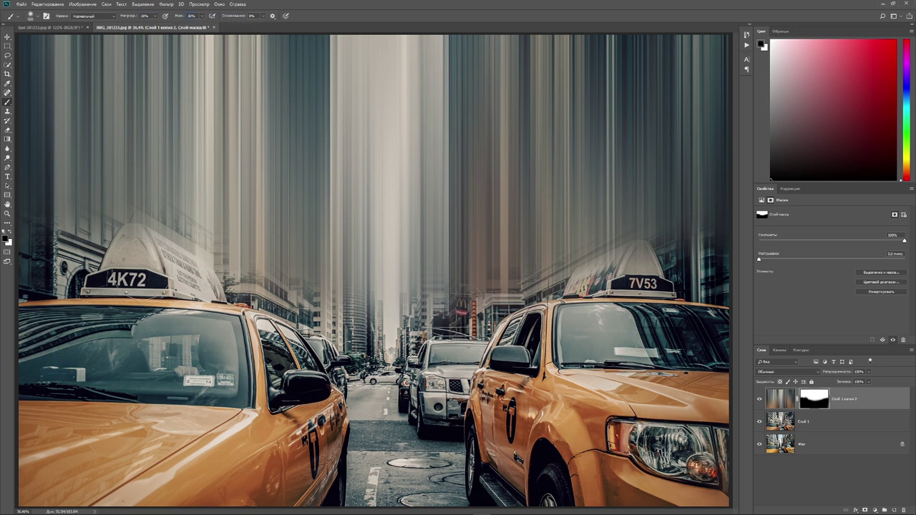
Lightly paint the mask around the 4K72 and 7V53 roof signs and nearby buildings
{"action": "mouse_move", "coordinate": [126, 243]}
{"action": "left_mouse_down"}
{"action": "mouse_move", "coordinate": [64, 235]}
{"action": "mouse_move", "coordinate": [96, 250]}
{"action": "left_mouse_up"}
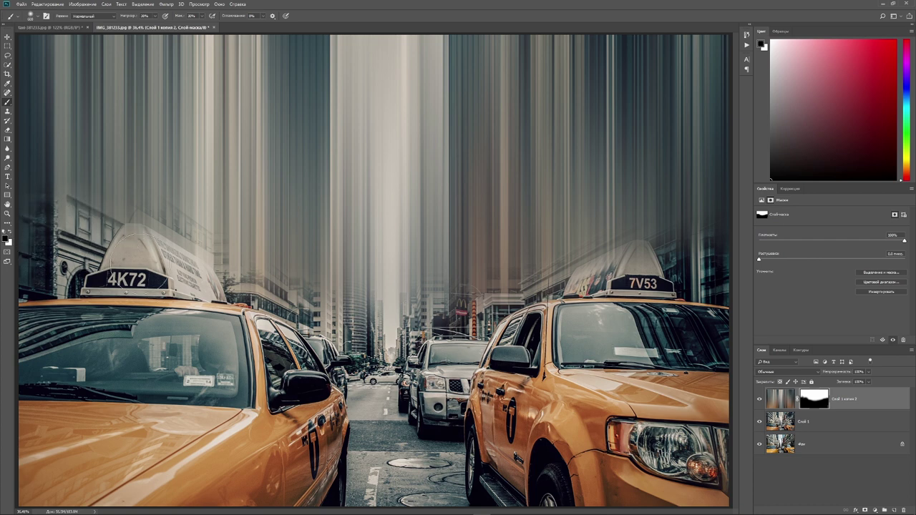
{"action": "mouse_move", "coordinate": [140, 275]}
{"action": "left_mouse_down"}
{"action": "mouse_move", "coordinate": [189, 276]}
{"action": "mouse_move", "coordinate": [258, 307]}
{"action": "mouse_move", "coordinate": [487, 293]}
{"action": "mouse_move", "coordinate": [515, 273]}
{"action": "mouse_move", "coordinate": [573, 290]}
{"action": "mouse_move", "coordinate": [630, 276]}
{"action": "mouse_move", "coordinate": [703, 232]}
{"action": "mouse_move", "coordinate": [609, 265]}
{"action": "mouse_move", "coordinate": [677, 285]}
{"action": "mouse_move", "coordinate": [664, 265]}
{"action": "left_mouse_up"}
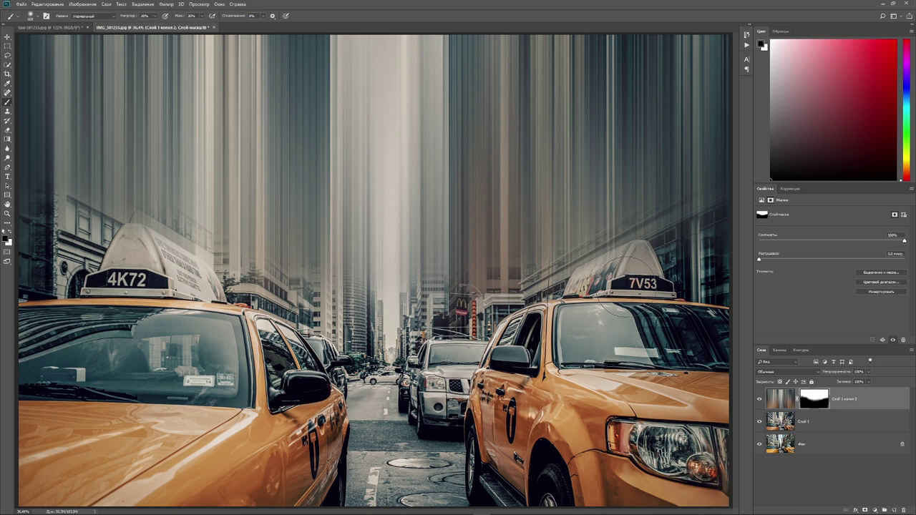
{"action": "left_click_drag", "start_coordinate": [624, 286], "coordinate": [620, 284]}
{"action": "left_click_drag", "start_coordinate": [621, 283], "coordinate": [624, 282]}
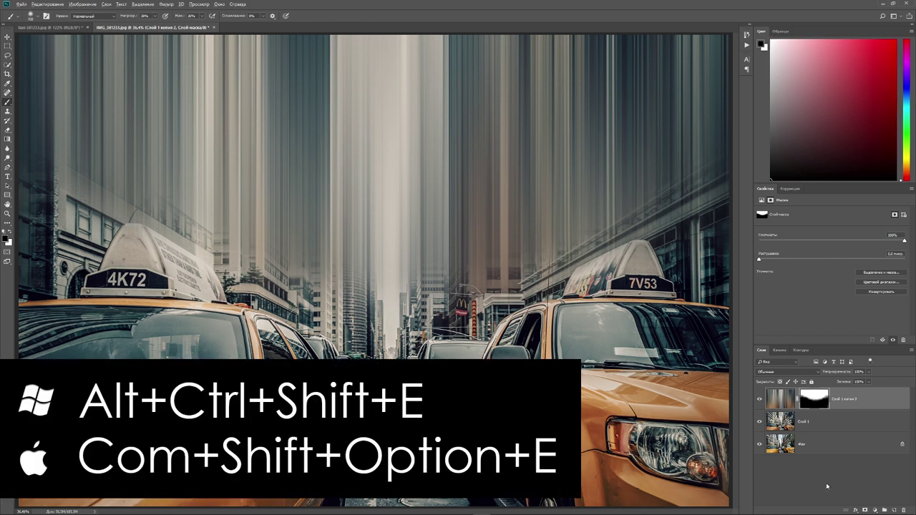
Stamp all visible layers into a new top layer, Слой 2, with Ctrl+Alt+Shift+E
{"action": "key", "text": "ctrl+alt+shift+e"}
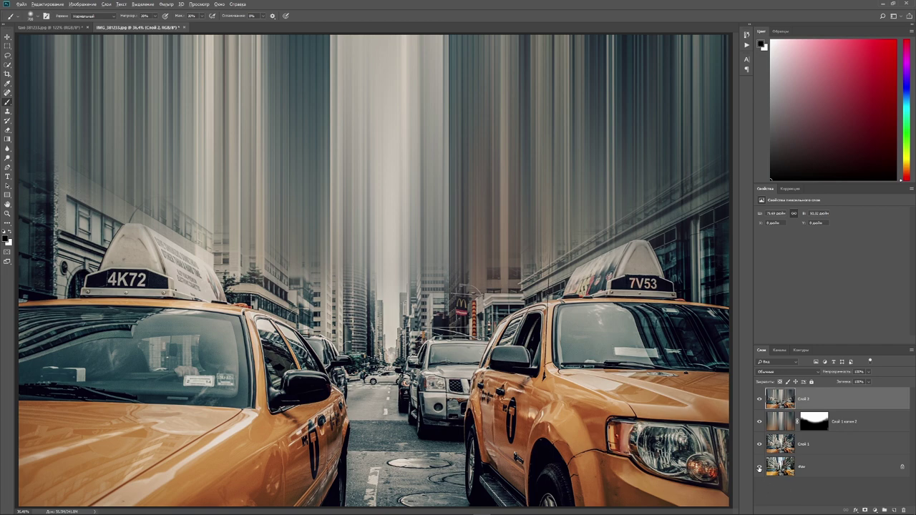
Compare the original Фон photo, desaturated Слой 1 and masked streak layer with Слой 2 hidden
{"action": "left_click", "coordinate": [759, 469], "text": "alt"}
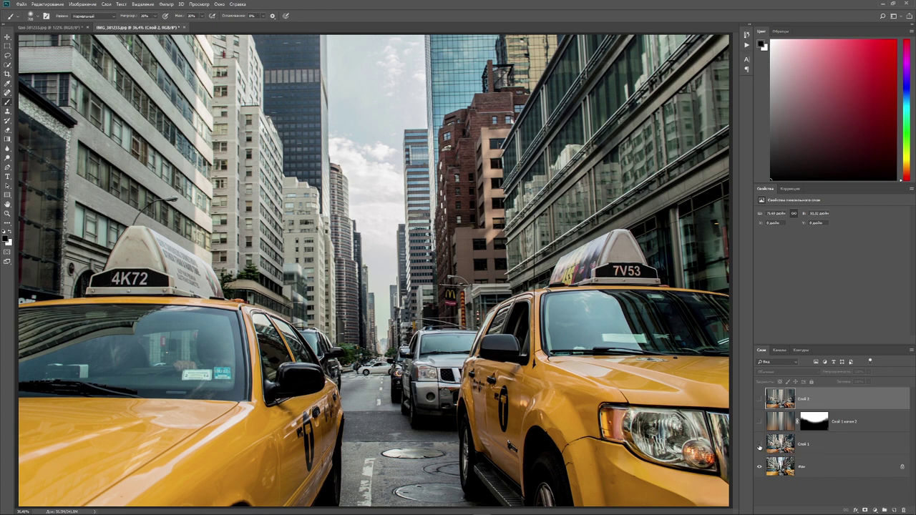
{"action": "left_click", "coordinate": [760, 444]}
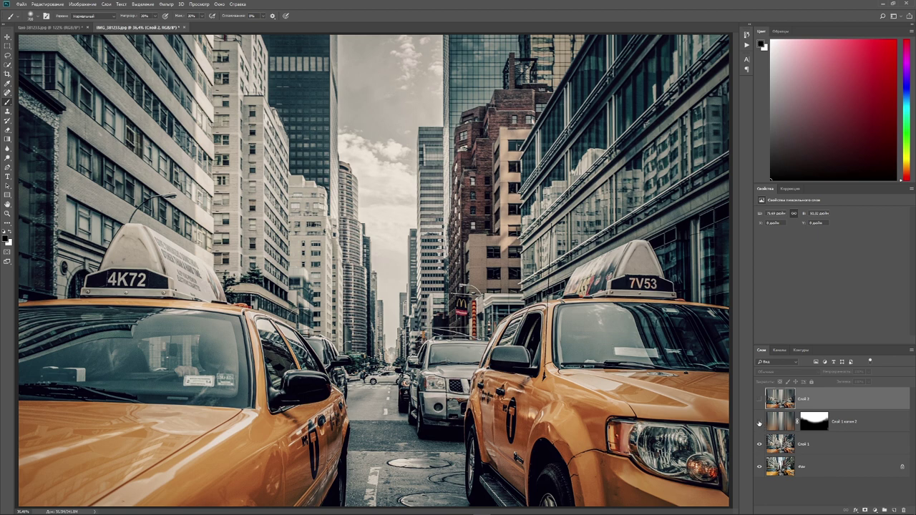
{"action": "left_click", "coordinate": [760, 422]}
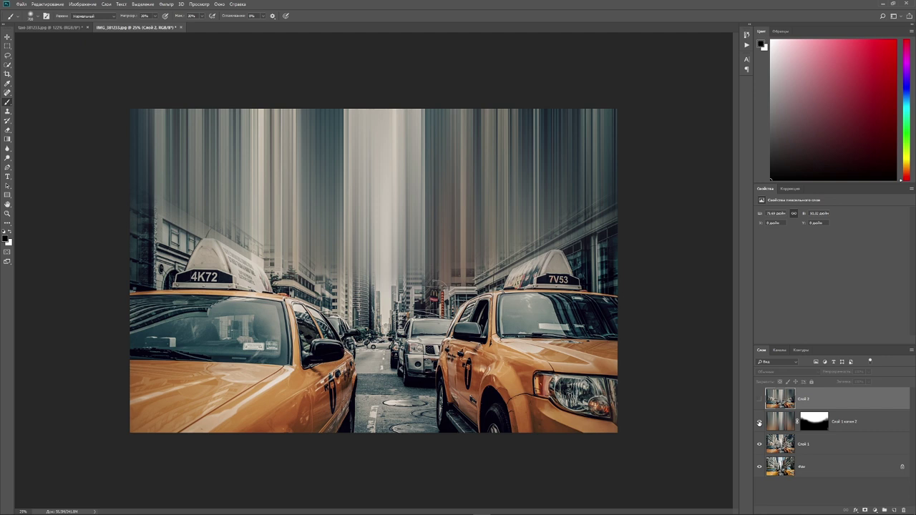
Show the merged Слой 2 again and open Save for Web for JPEG export
{"action": "left_click", "coordinate": [760, 399]}
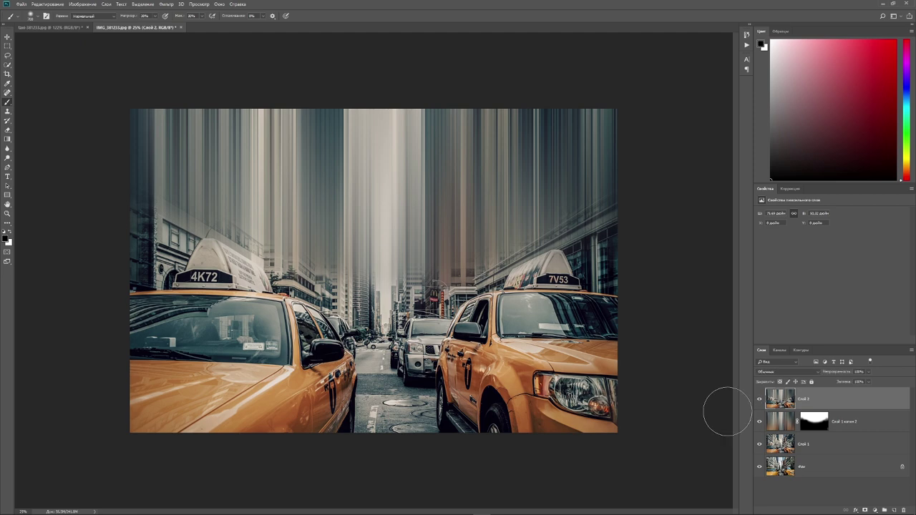
{"action": "key", "text": "ctrl+alt+shift+s"}
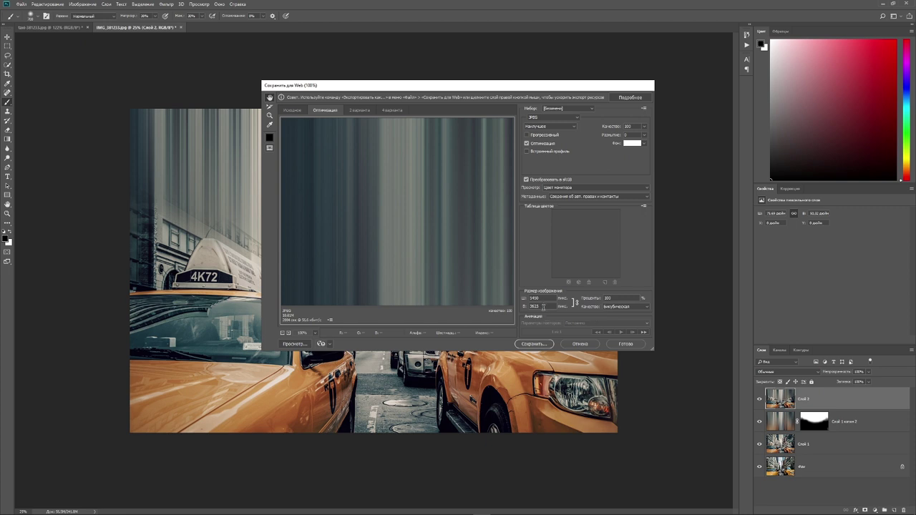
Resize the export to 1080 px high and save the JPEG into the INSTA folder
{"action": "left_click", "coordinate": [543, 306]}
{"action": "type", "text": "108"}
{"action": "type", "text": "0"}
{"action": "left_click", "coordinate": [544, 345]}
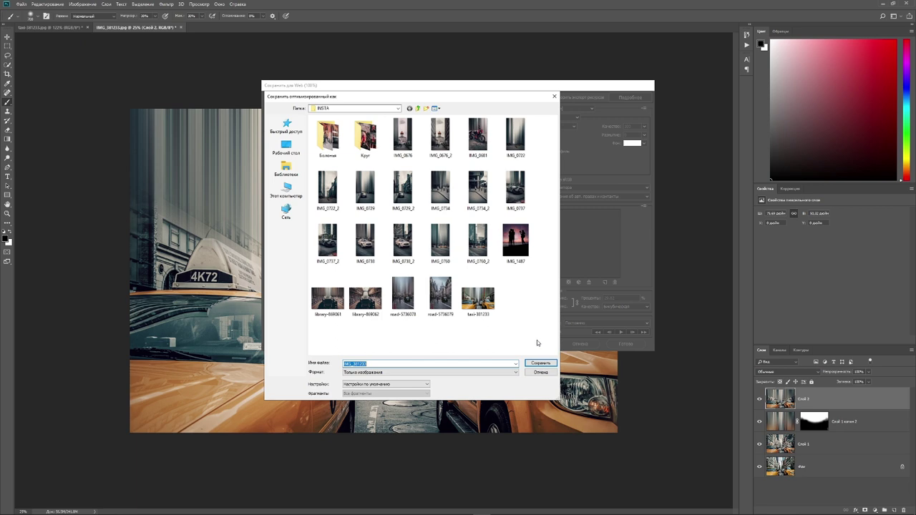
{"action": "key", "text": "Return"}
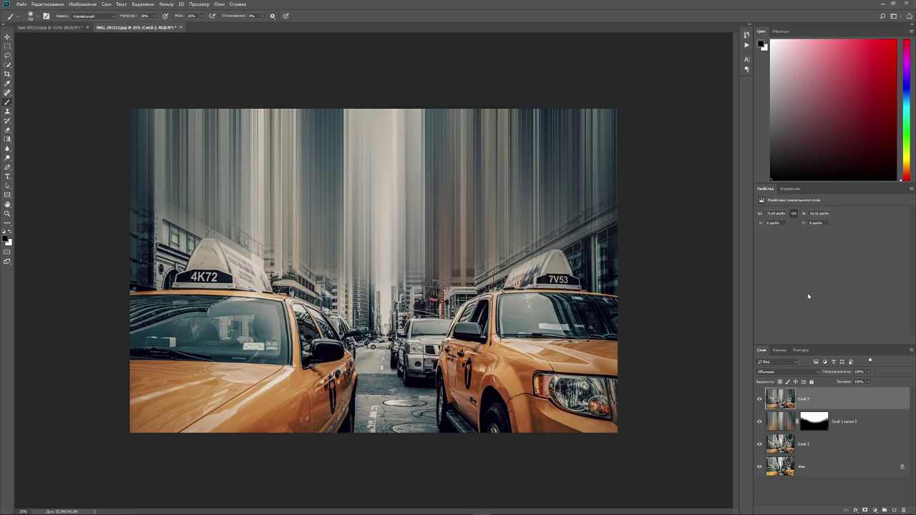